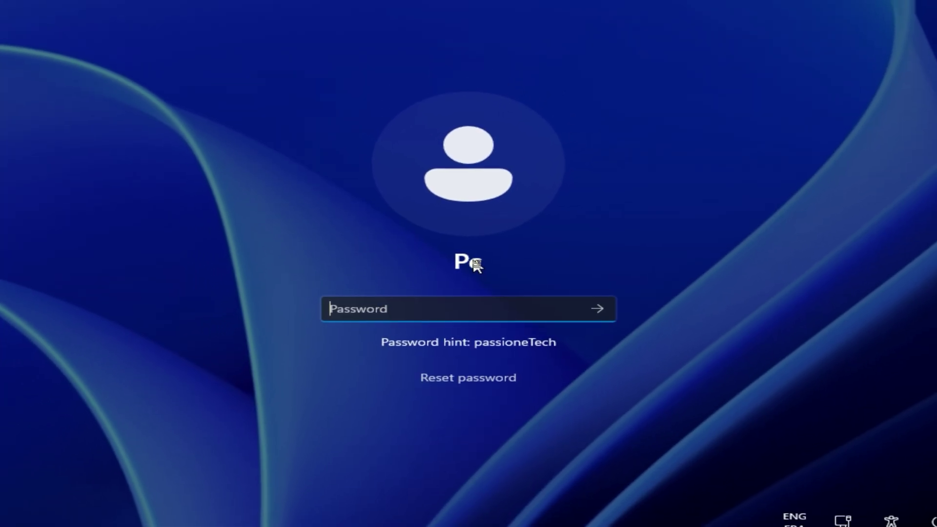
key(Return)
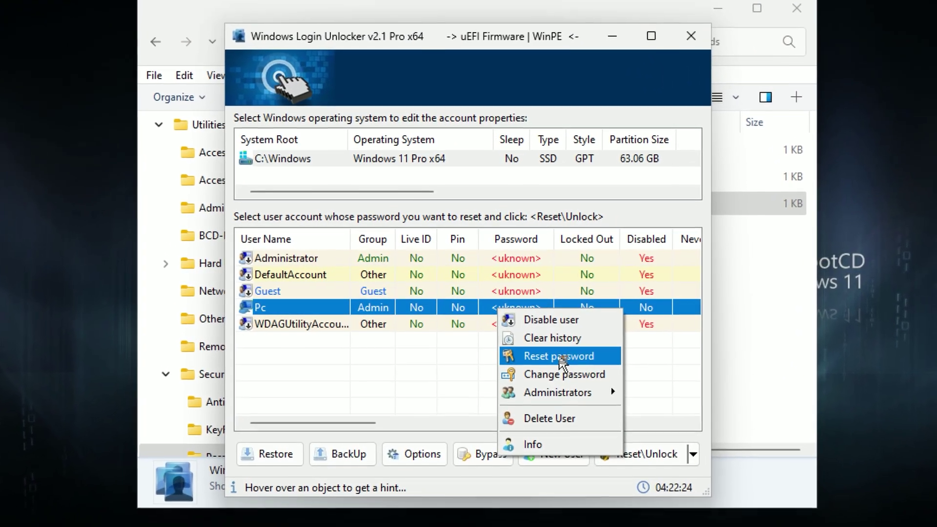
Step: Try signing in with no password, then reset the Pc account's password to blank in Windows Login Unlocker
click(545, 342)
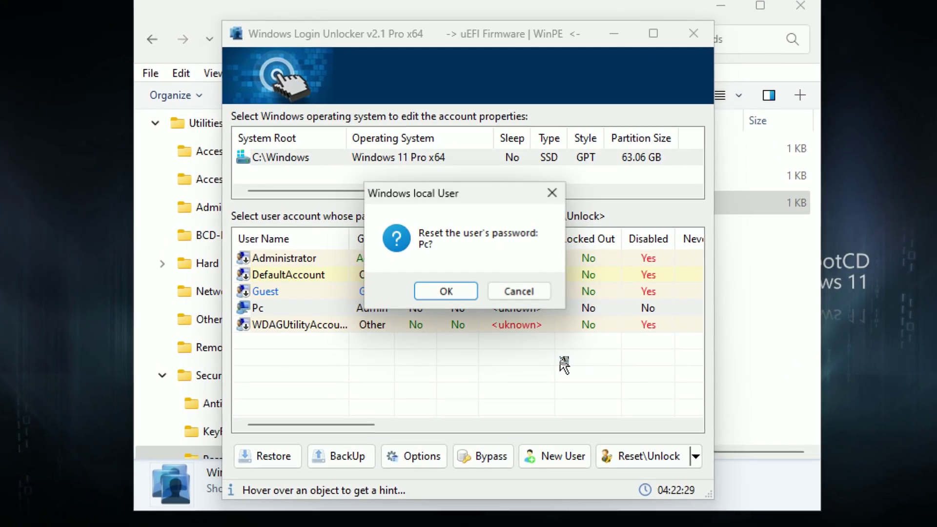
click(446, 291)
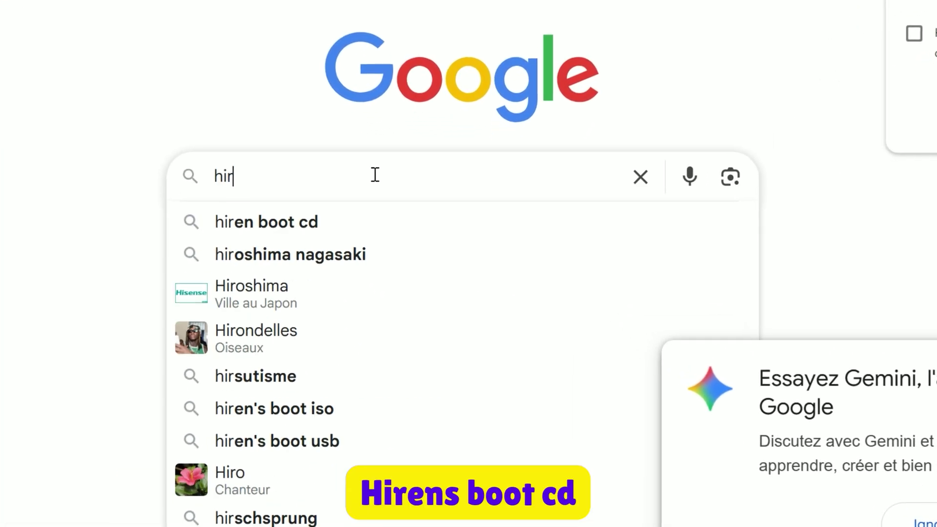
Step: Search Google for 'hirens boot cd'
text(ens boot cd)
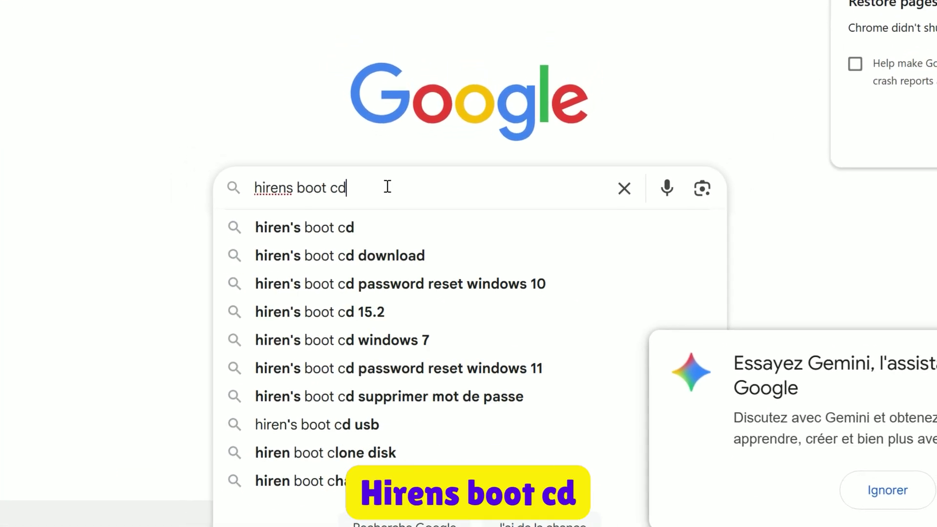
key(Return)
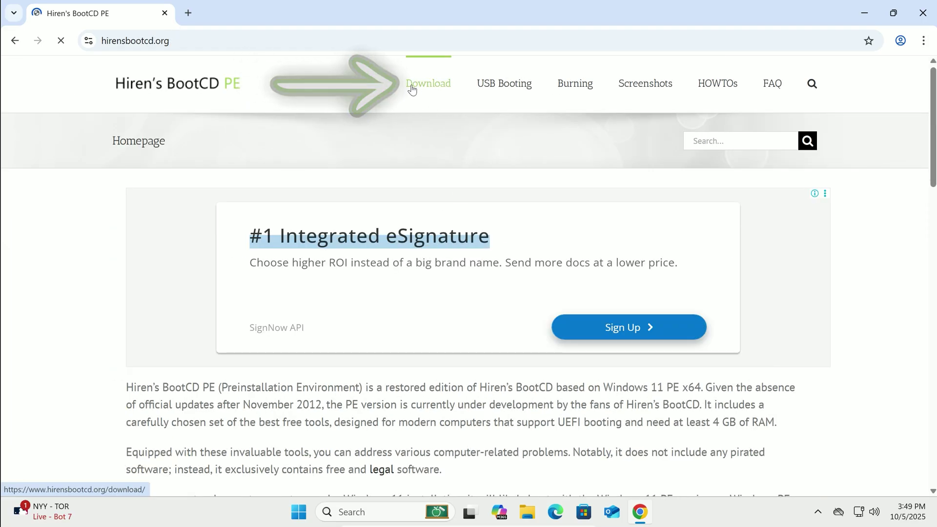
Step: Download HBCD_PE_x64.iso from the Hiren's BootCD Download page's file table
click(443, 135)
scroll(347, 247, down, 5)
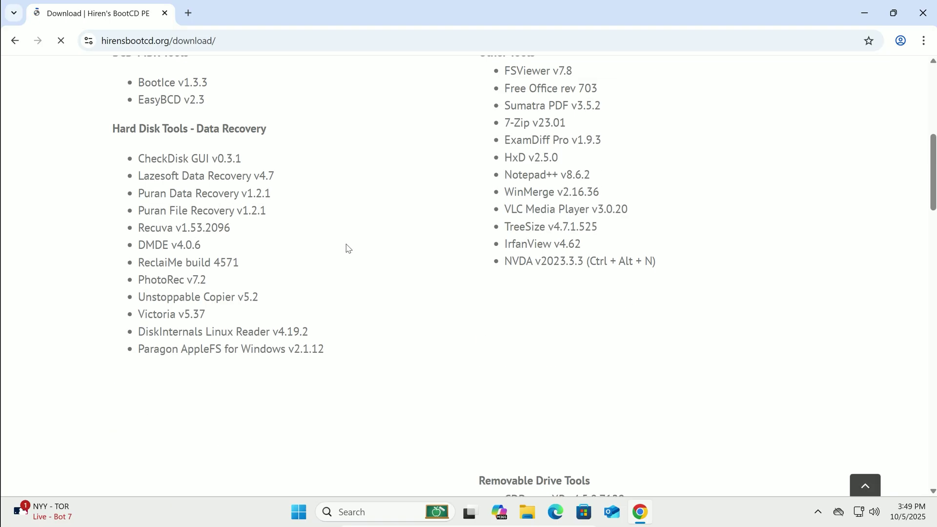
scroll(347, 247, down, 5)
scroll(347, 246, down, 5)
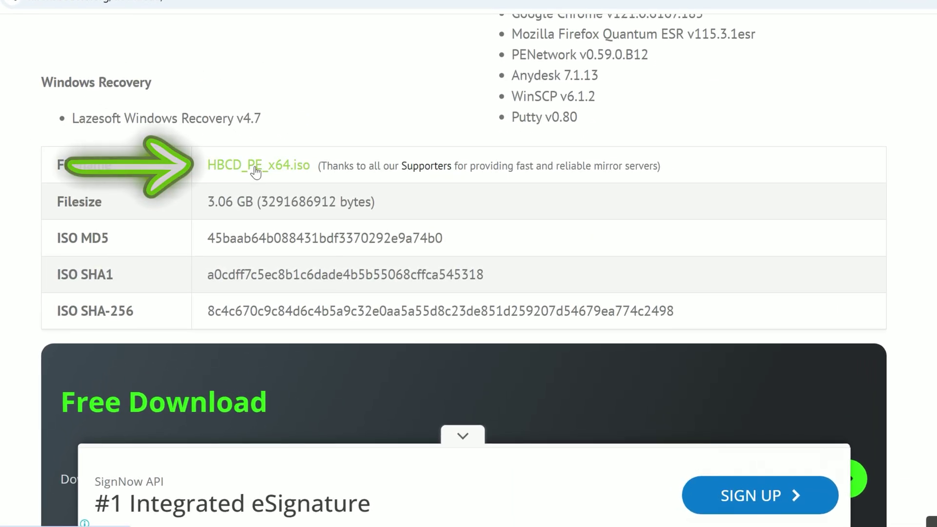
click(256, 171)
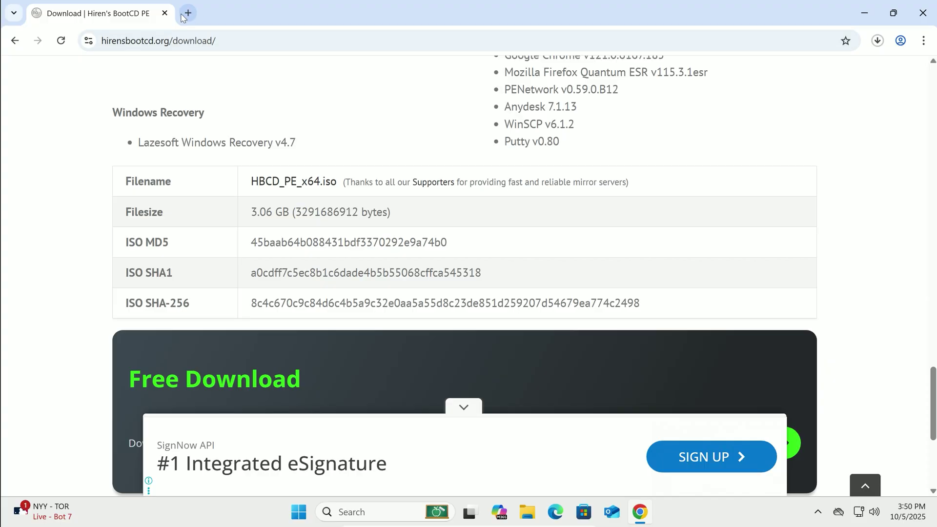
Step: In a new tab on rufus.ie, download the standard x64 rufus-4.11.exe from Latest releases
click(185, 15)
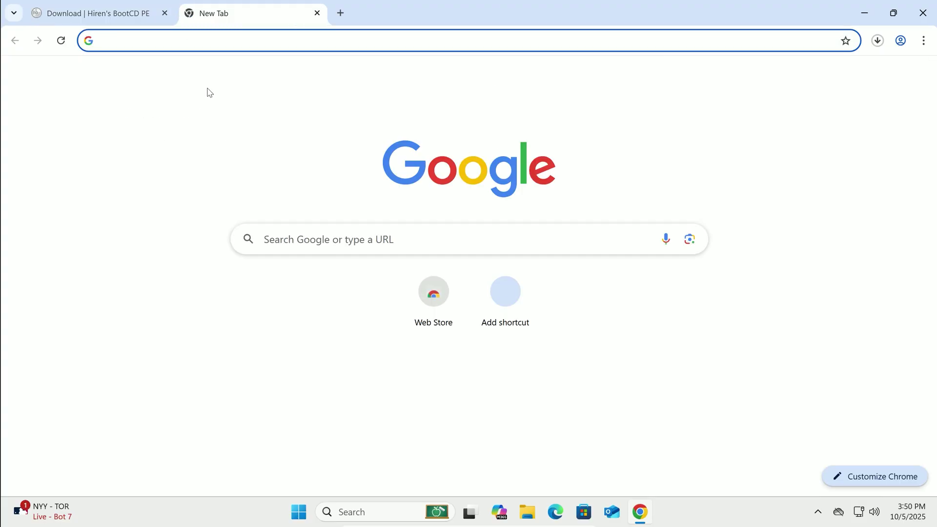
text(rufus.ie)
key(Return)
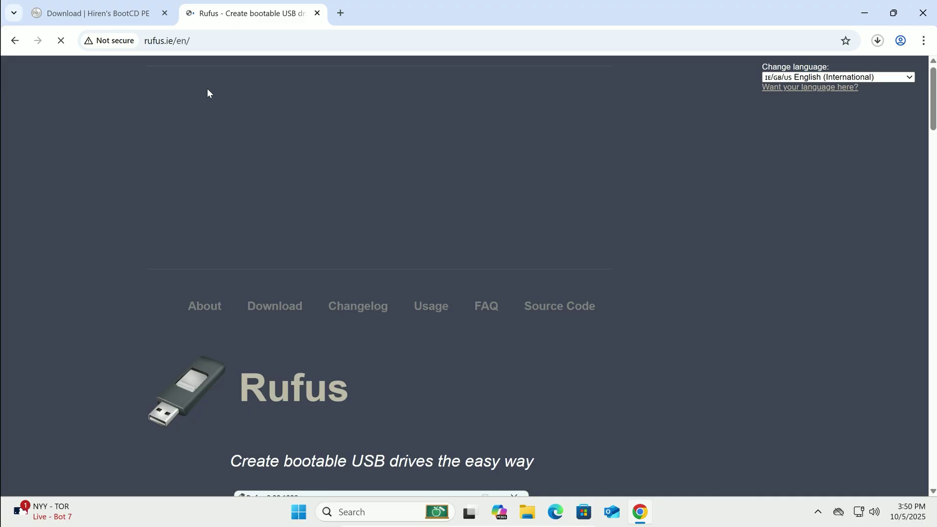
scroll(572, 292, down, 1)
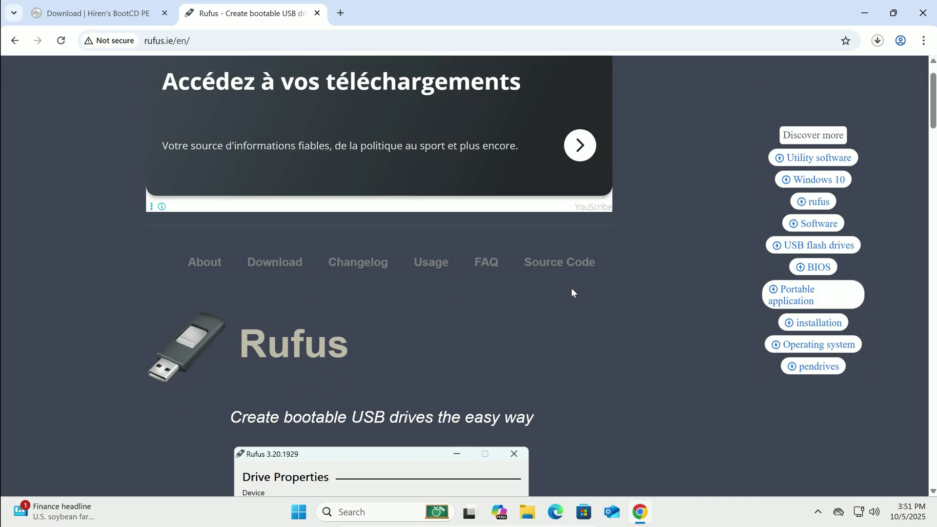
scroll(571, 292, down, 5)
scroll(572, 291, down, 5)
scroll(572, 292, down, 7)
scroll(572, 292, down, 5)
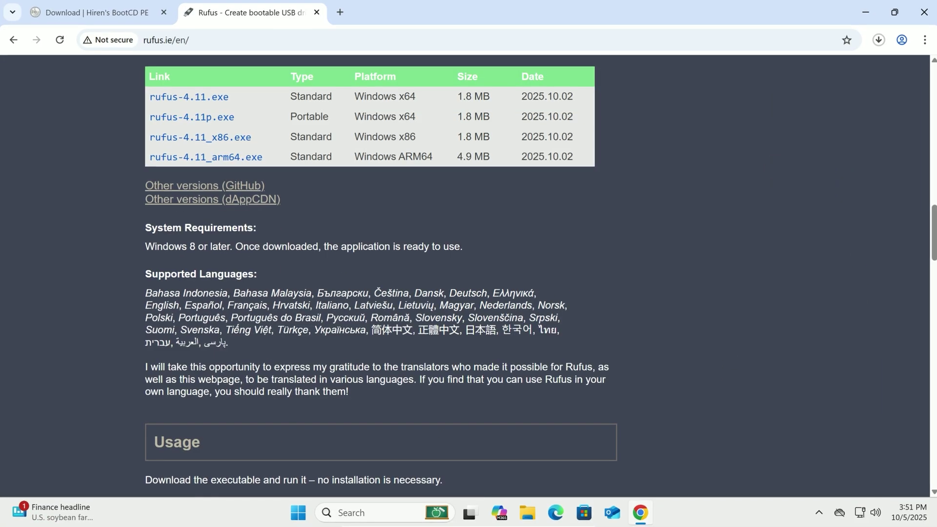
scroll(571, 283, up, 1)
click(166, 142)
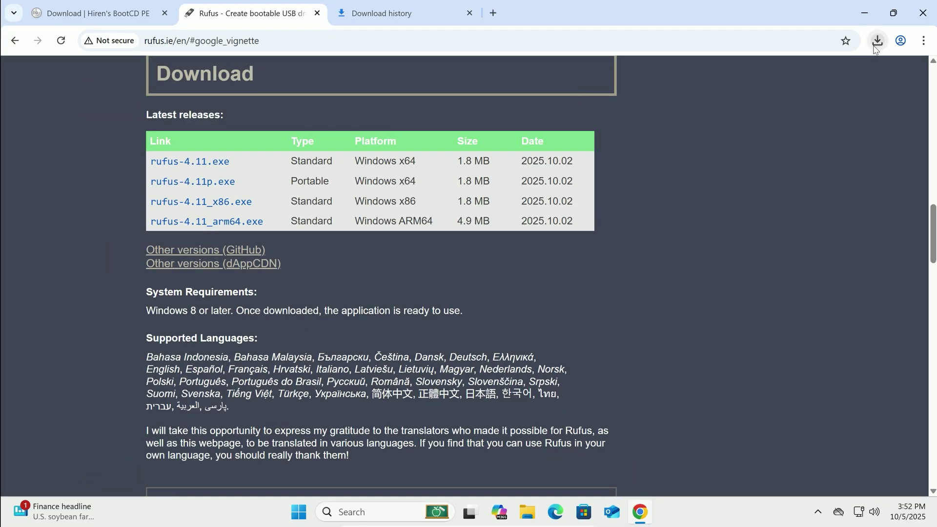
Step: Confirm in the downloads panel that rufus-4.11.exe finished, then minimize Chrome
click(876, 44)
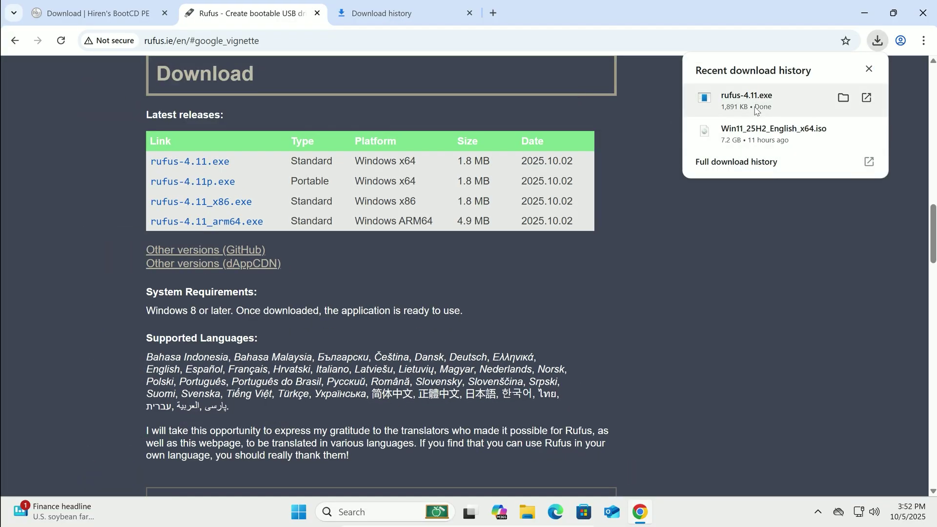
click(908, 10)
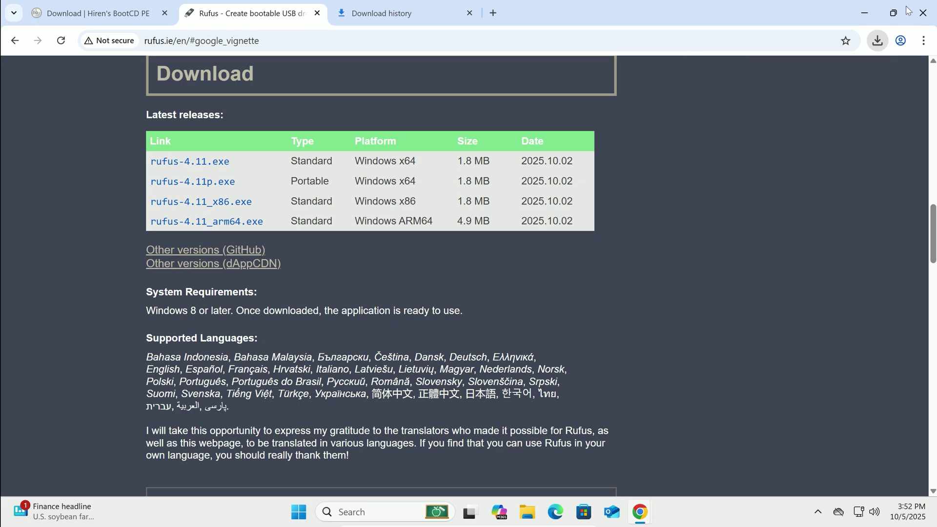
click(864, 14)
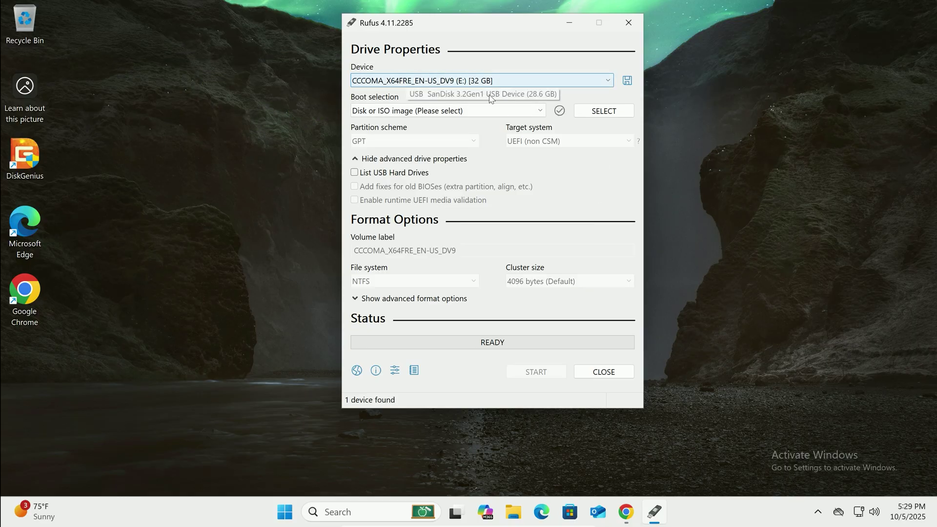
Step: Select the HBCD_PE_x64 (1) image as boot source, keeping GPT as the partition scheme
click(604, 111)
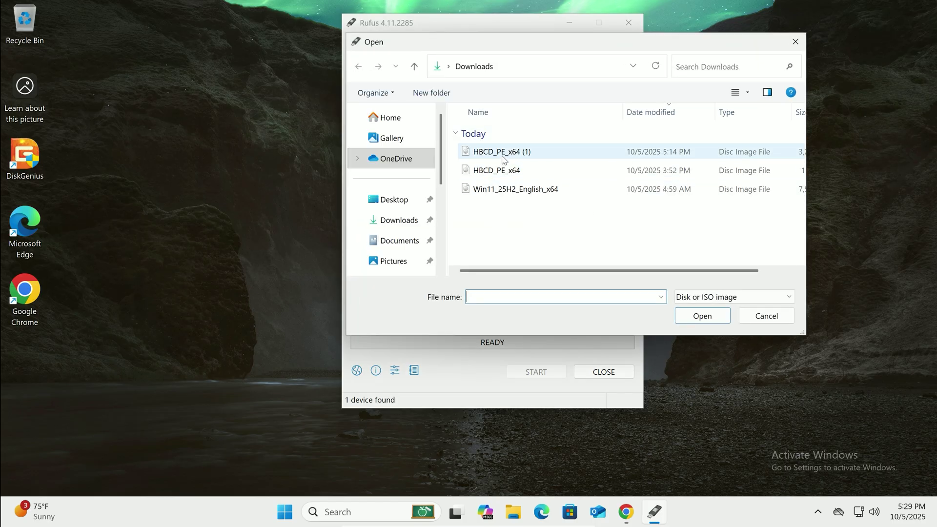
click(702, 316)
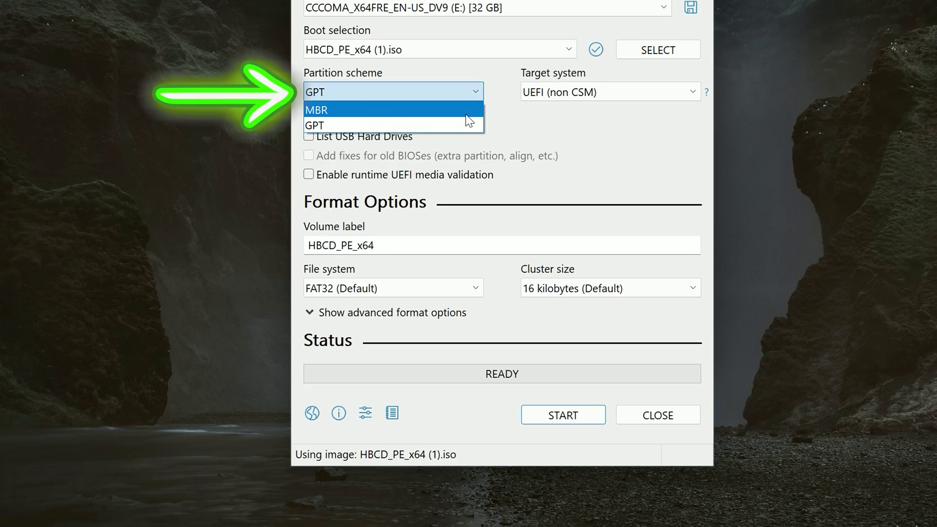
click(490, 122)
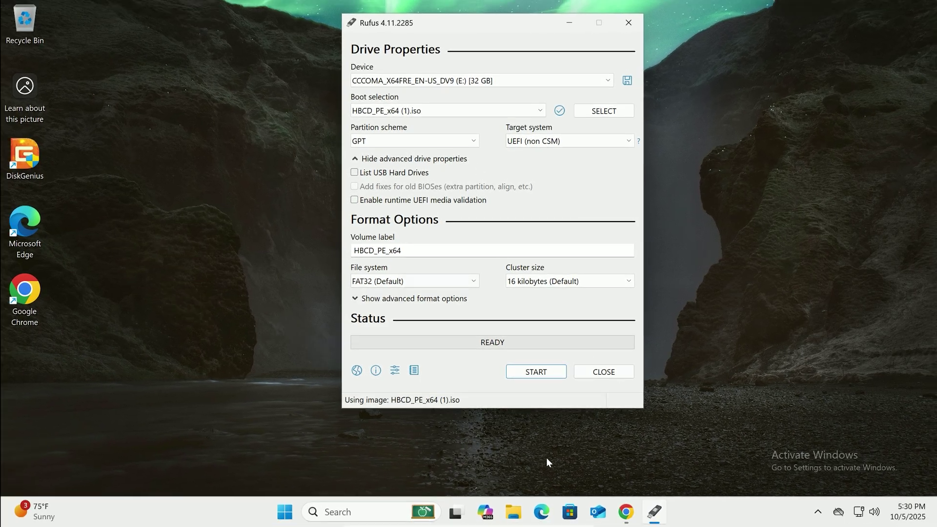
Step: Start writing to the 32 GB USB drive, accepting the bootloader and data-erase warnings
click(530, 376)
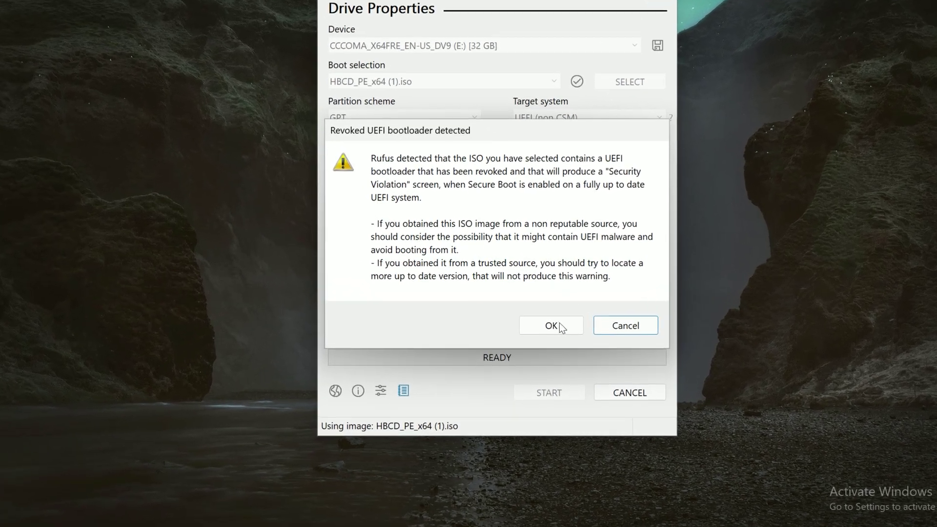
click(560, 324)
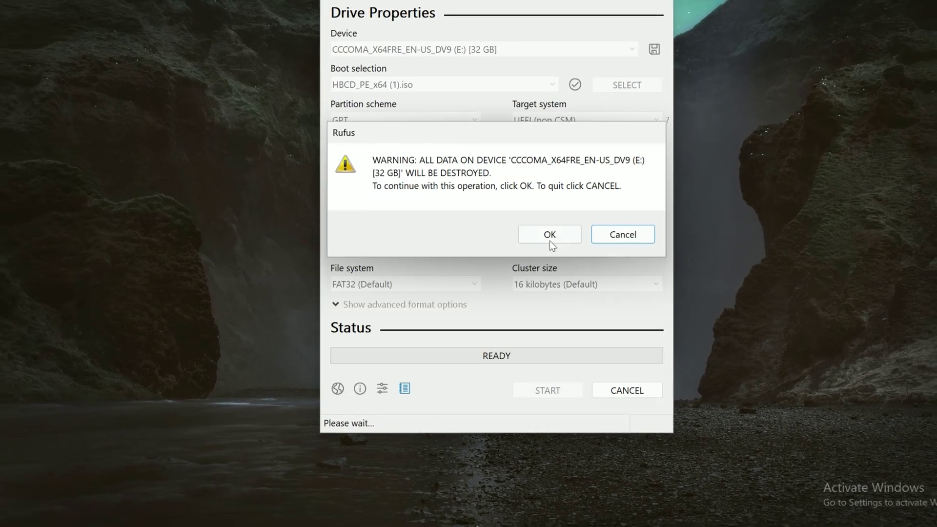
click(549, 241)
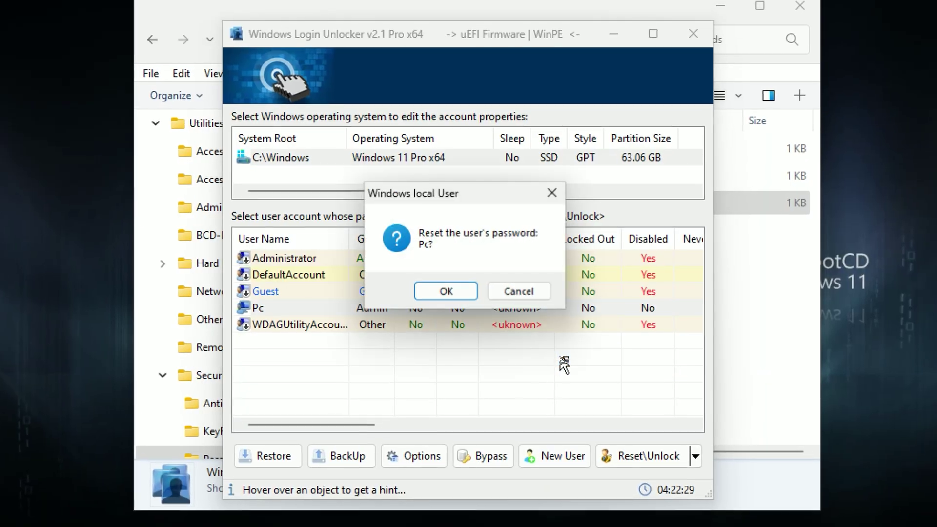
Step: Confirm the user password reset and dismiss the Success message
click(446, 291)
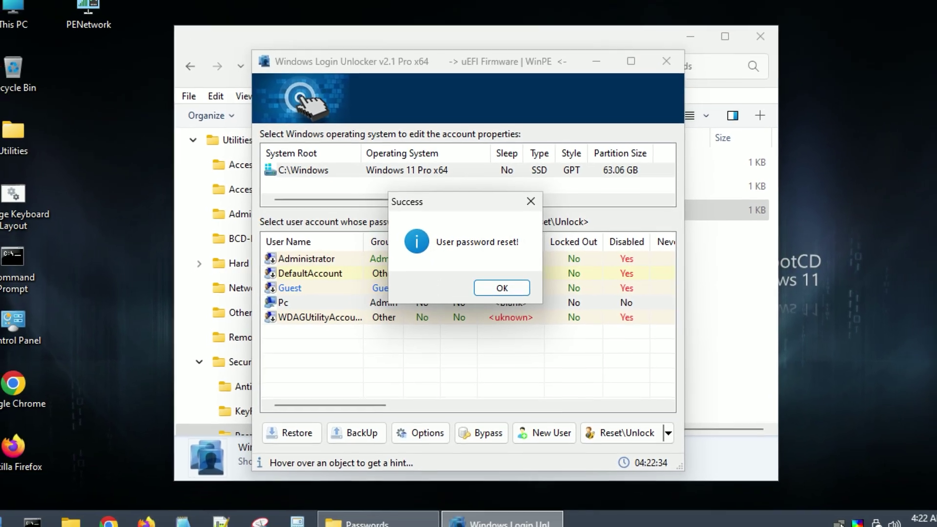
click(485, 292)
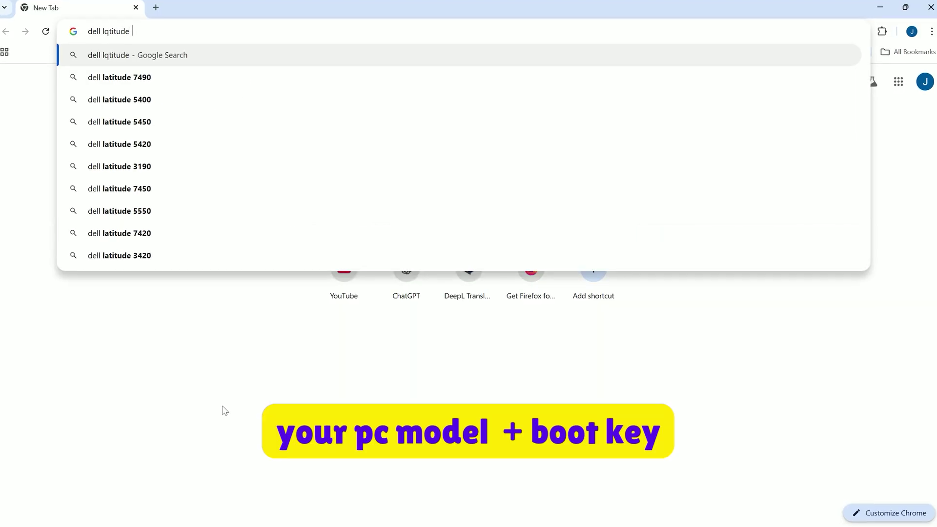
Step: Search Google for 'lqtitude 5400 boot key'
text(key)
key(Return)
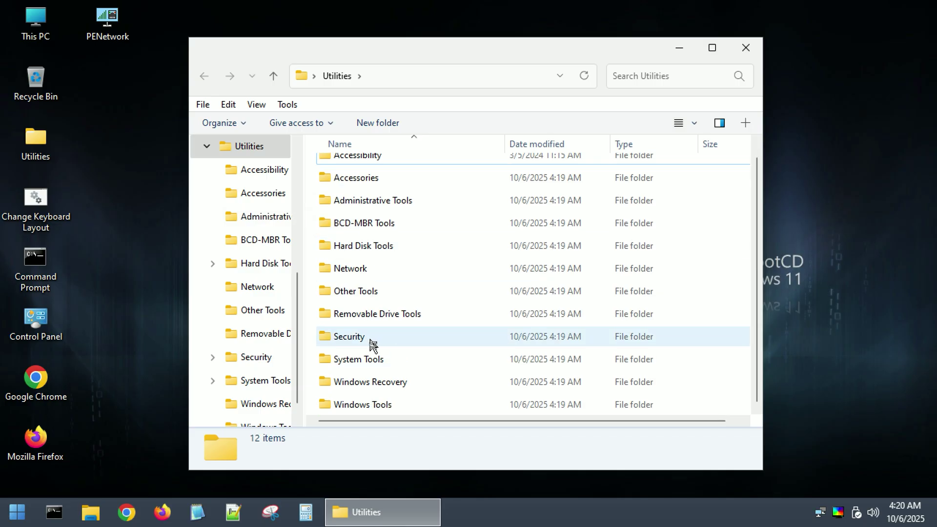
Step: Open Security, then Passwords, and launch the Windows Login Unlocker shortcut
double_click(368, 348)
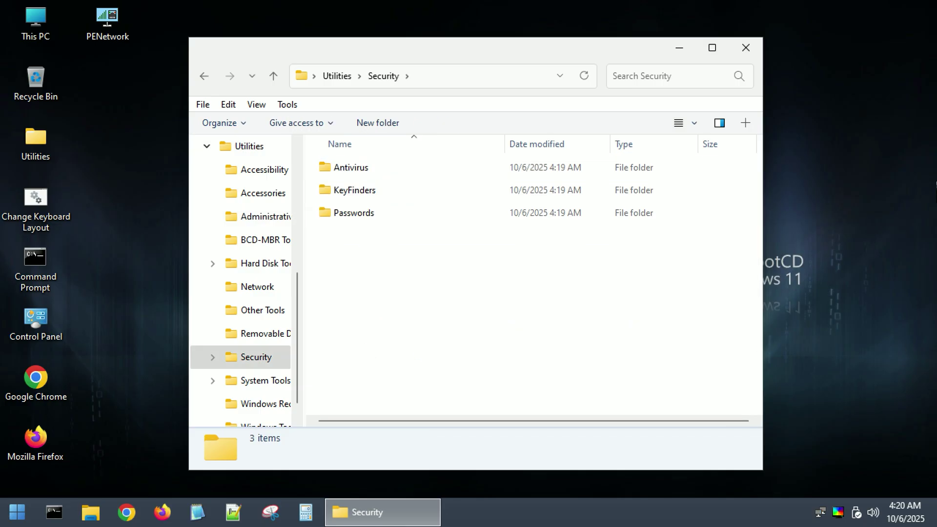
double_click(350, 214)
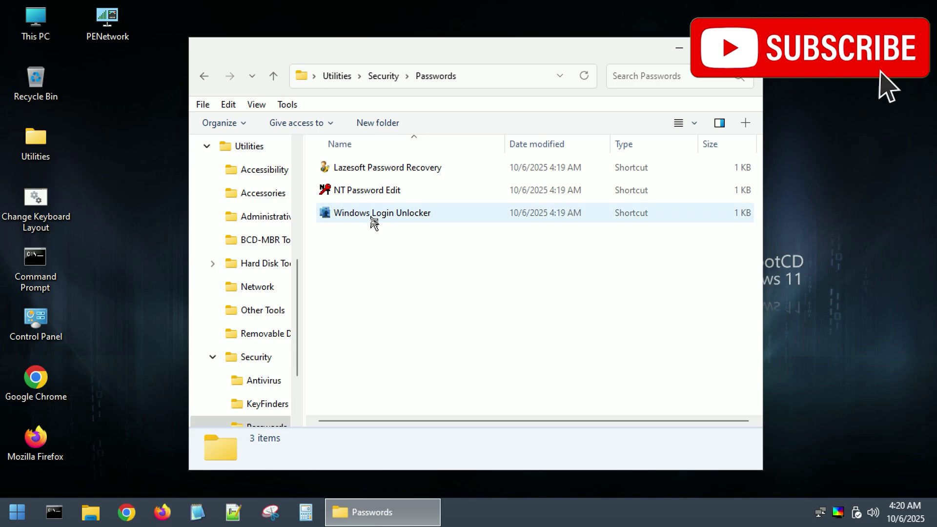
double_click(372, 217)
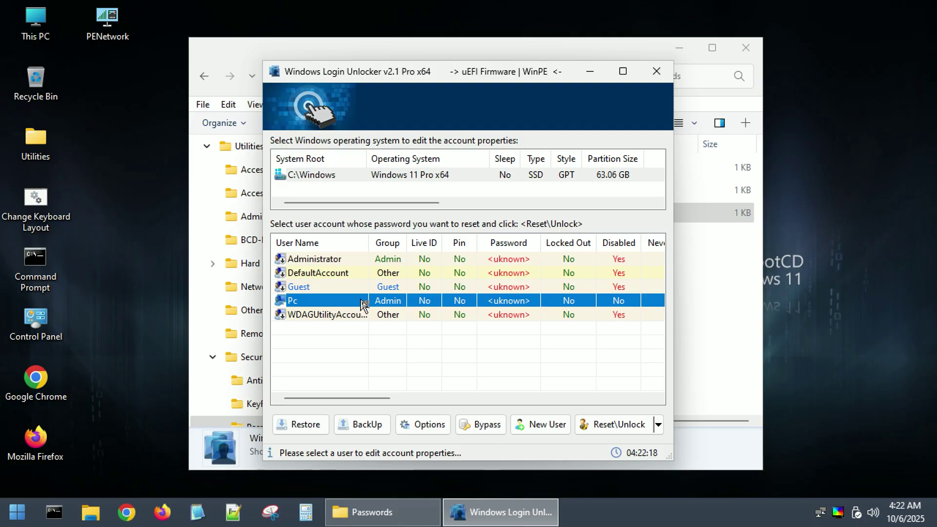
Step: Reset the Pc user's password to blank, then restart the laptop from the Start power menu
right_click(493, 305)
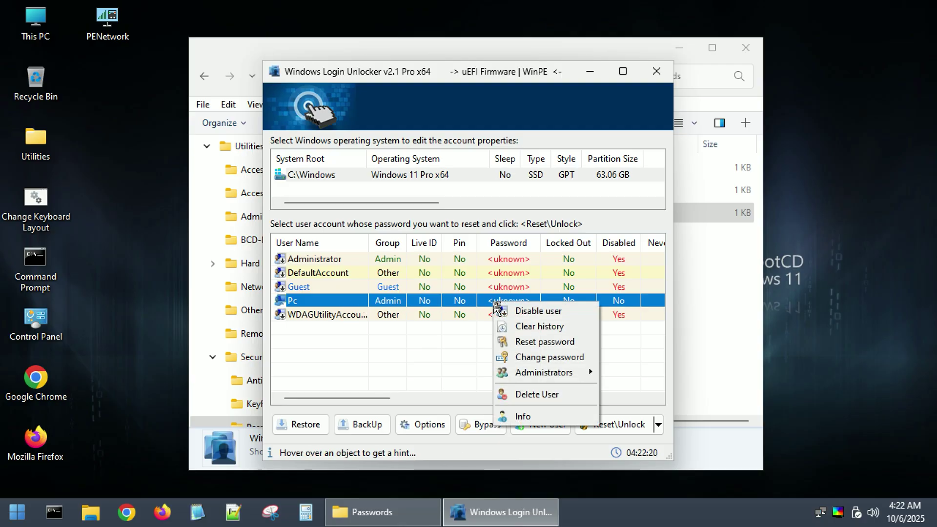
click(547, 346)
click(446, 287)
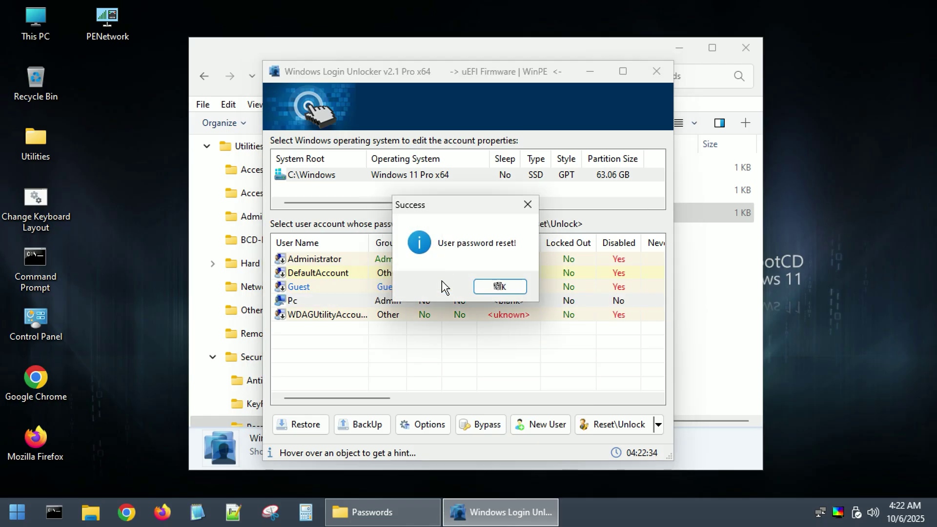
click(484, 288)
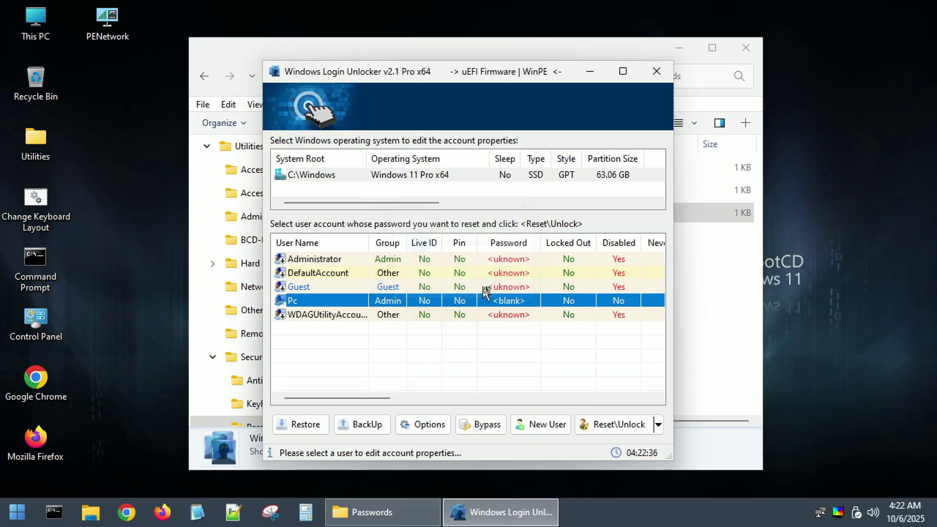
click(17, 512)
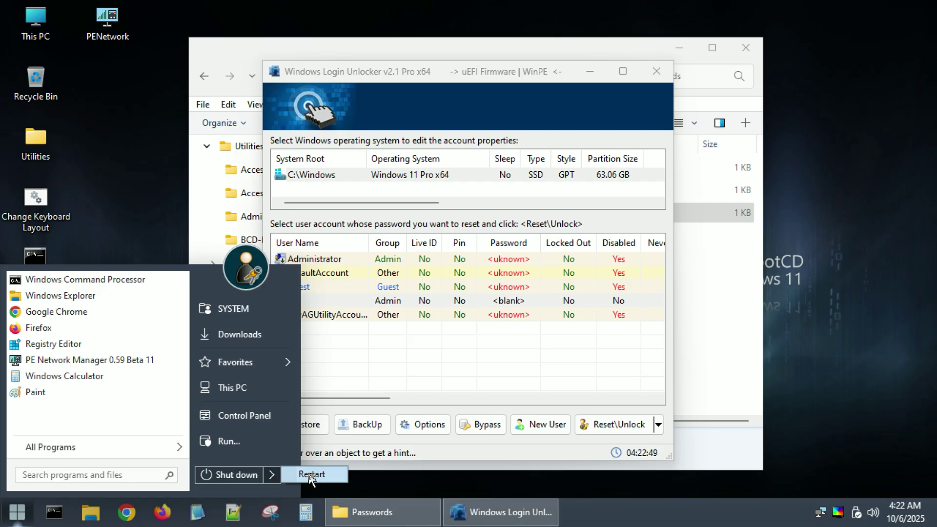
click(308, 473)
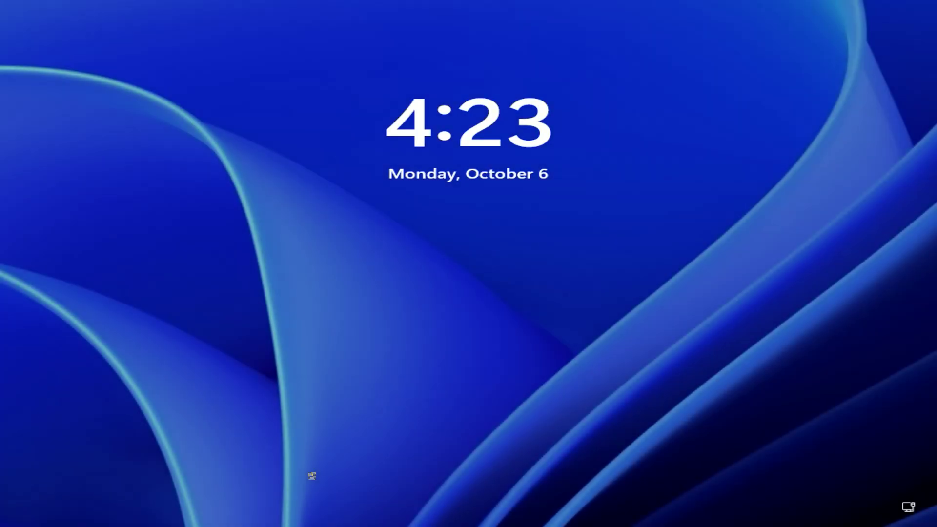
Step: Sign in to Pc with an empty password, then reset its password to blank again in Windows Login Unlocker
key(Return)
key(Return)
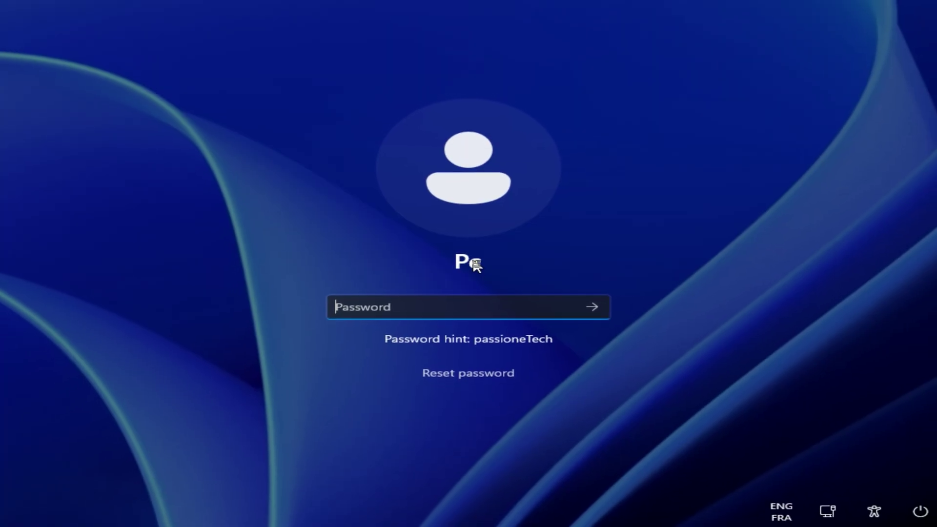
key(Return)
key(Return)
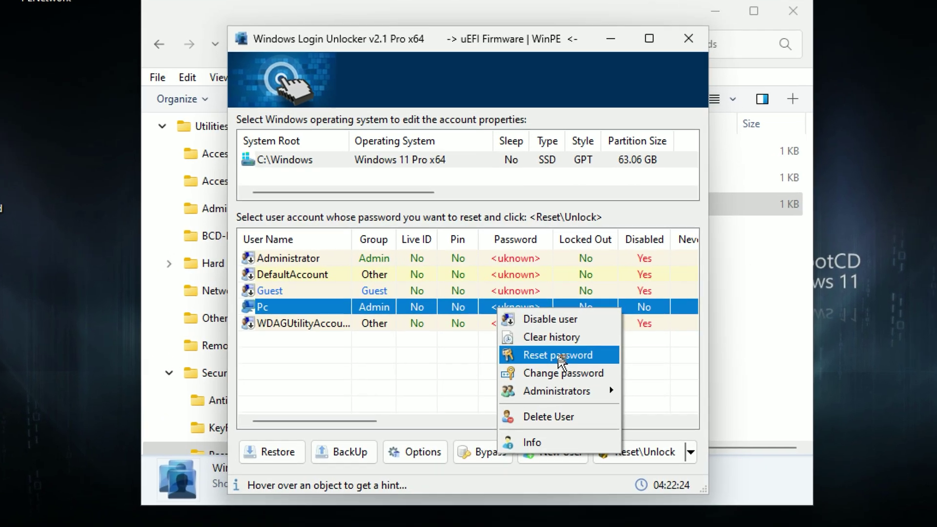
click(546, 342)
click(445, 289)
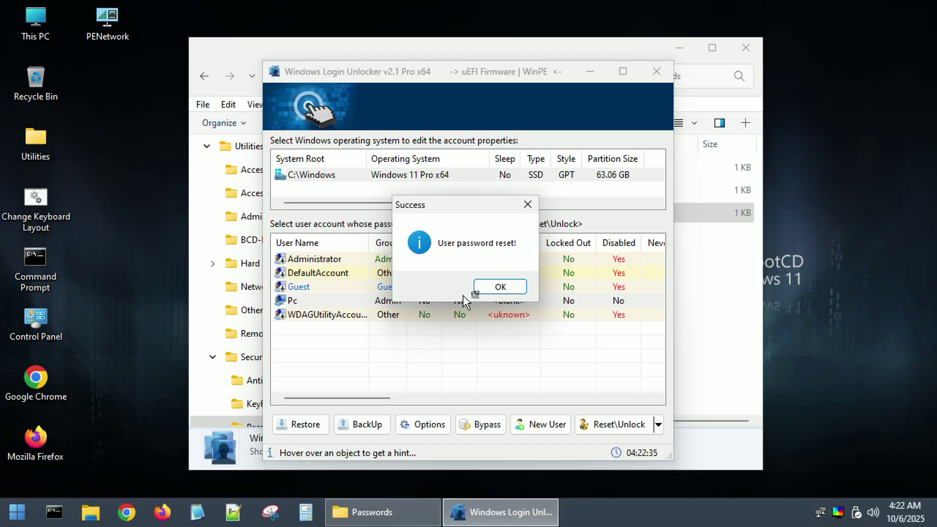
click(486, 290)
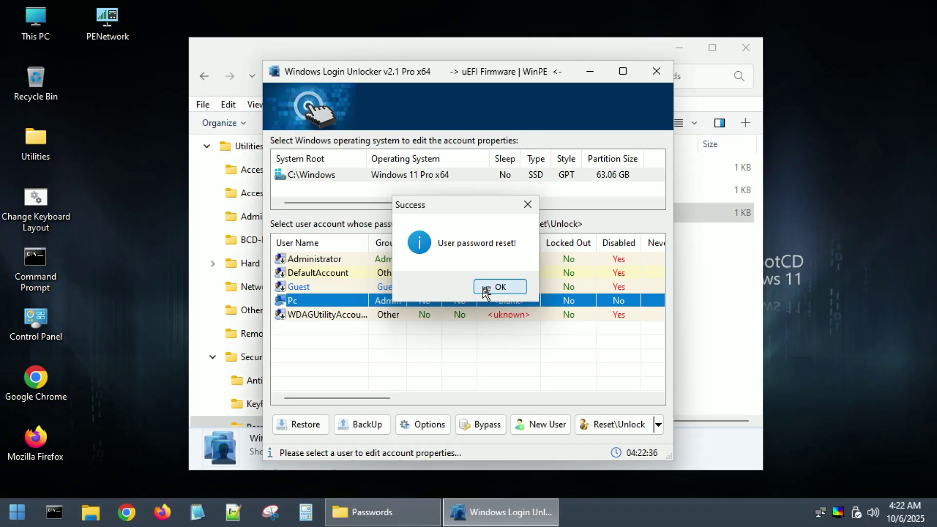